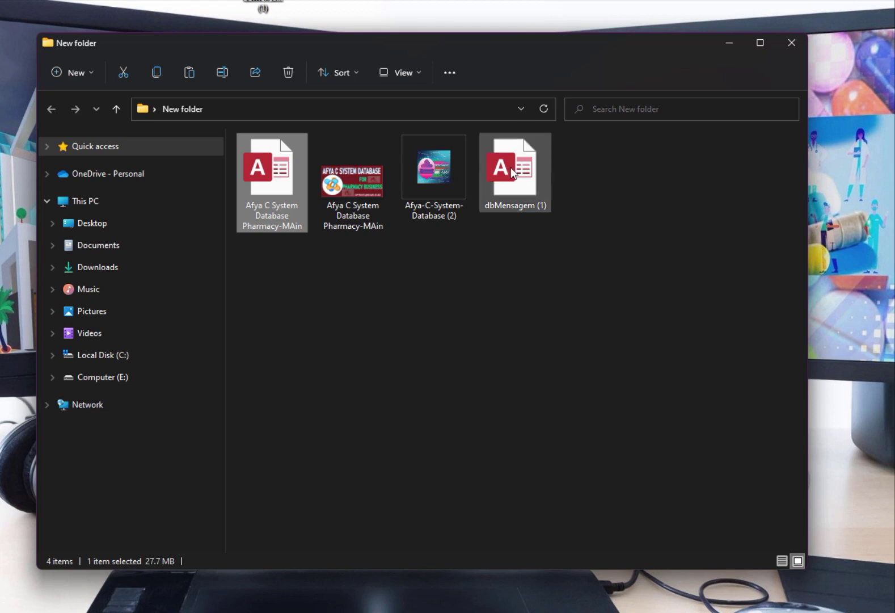
Step: Open the dbMensagem (1) database from the File Explorer folder
{"action": "double_click", "coordinate": [504, 177]}
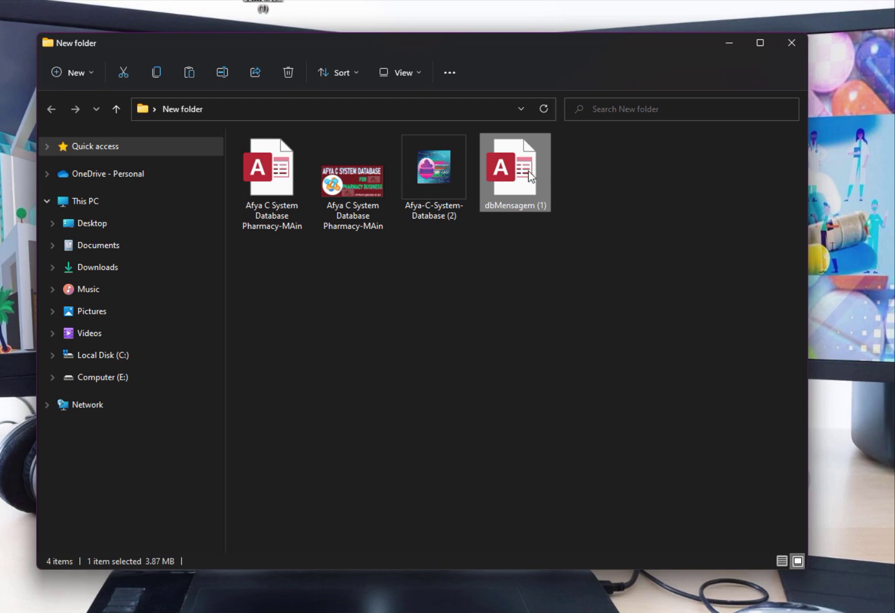
{"action": "double_click", "coordinate": [533, 170]}
{"action": "mouse_move", "coordinate": [370, 183]}
Step: Open the Afya pharmacy database, dismiss its refill reminder and view options, then quit it
{"action": "mouse_move", "coordinate": [263, 171]}
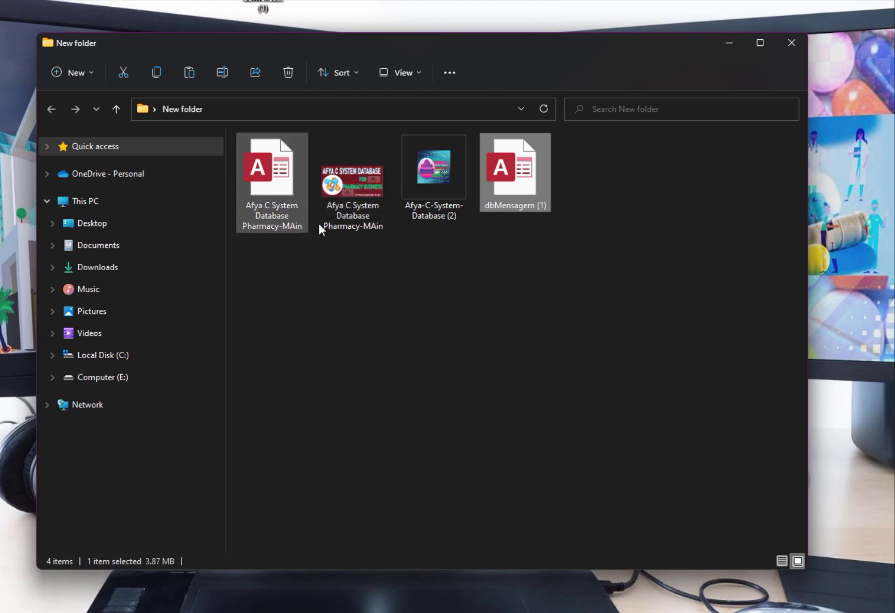
{"action": "mouse_move", "coordinate": [354, 219]}
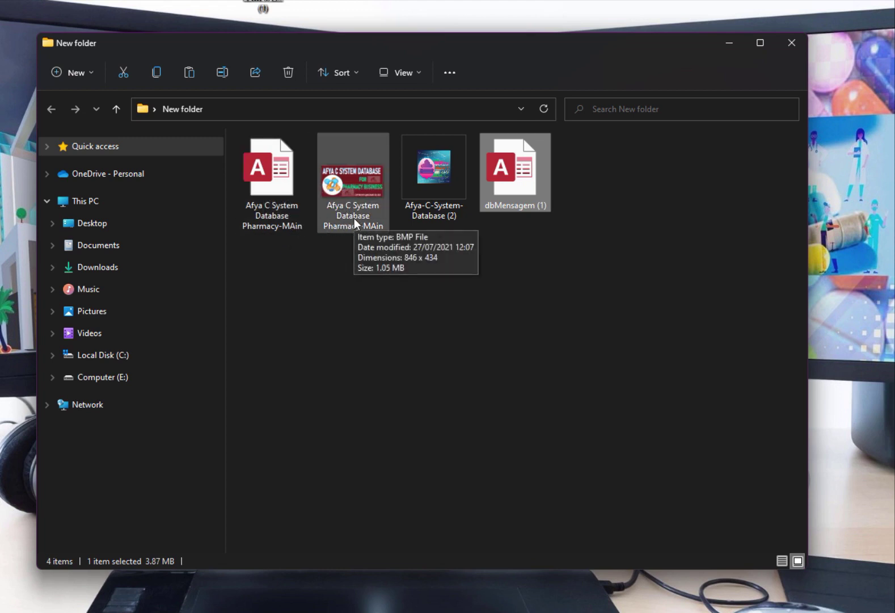
{"action": "double_click", "coordinate": [268, 164]}
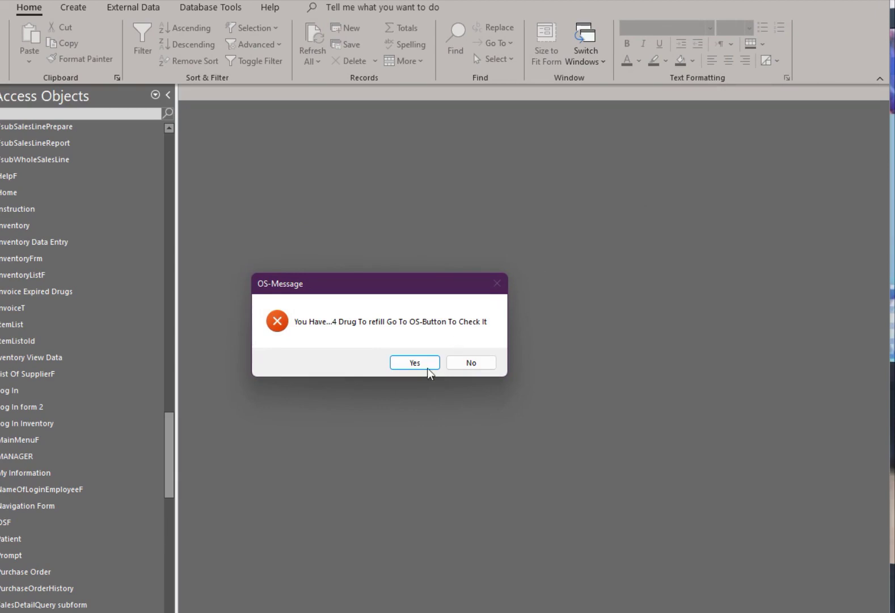
{"action": "left_click", "coordinate": [427, 366]}
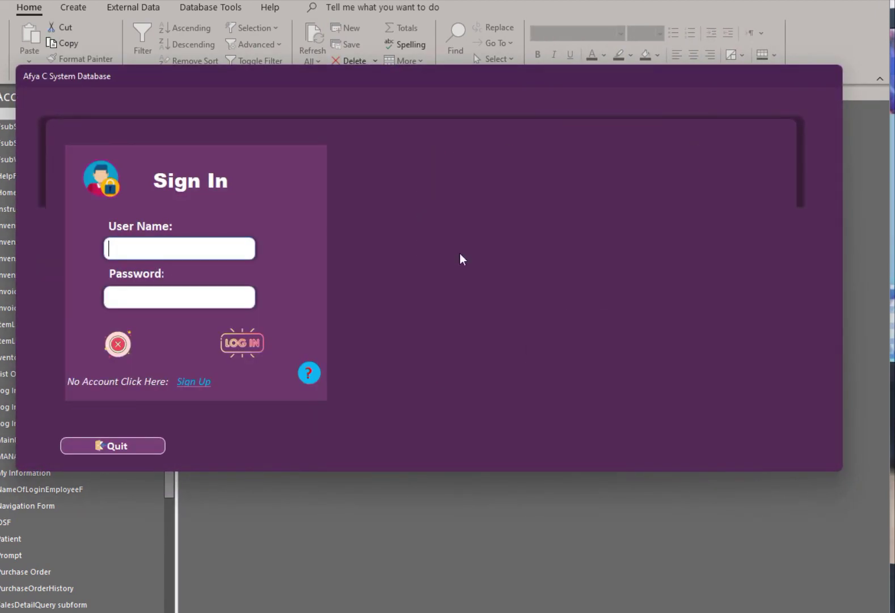
{"action": "right_click", "coordinate": [400, 73]}
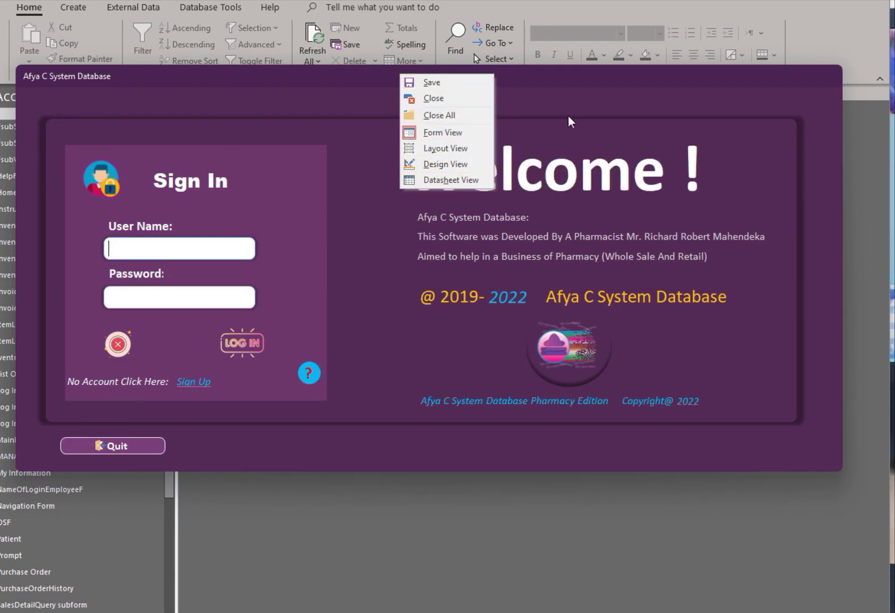
{"action": "left_click", "coordinate": [519, 81]}
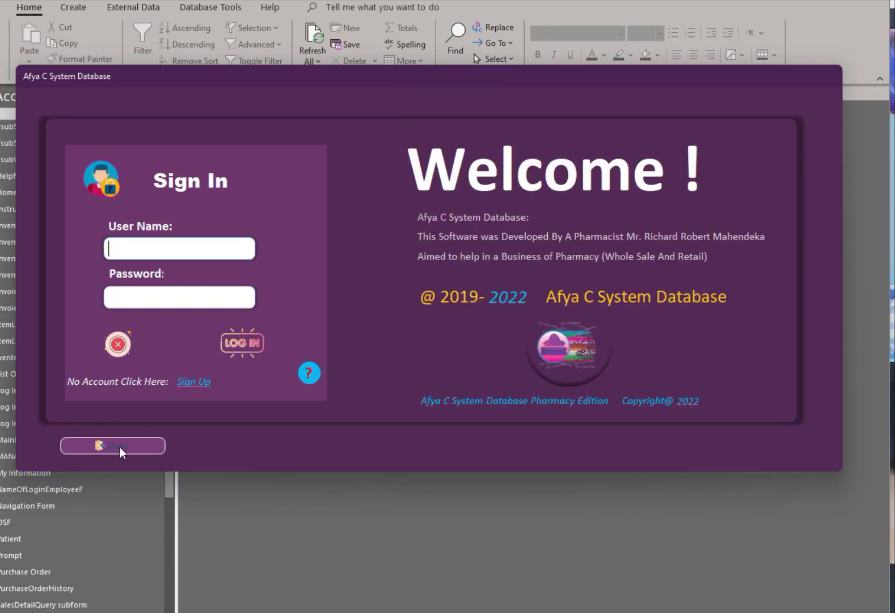
{"action": "left_click", "coordinate": [119, 446]}
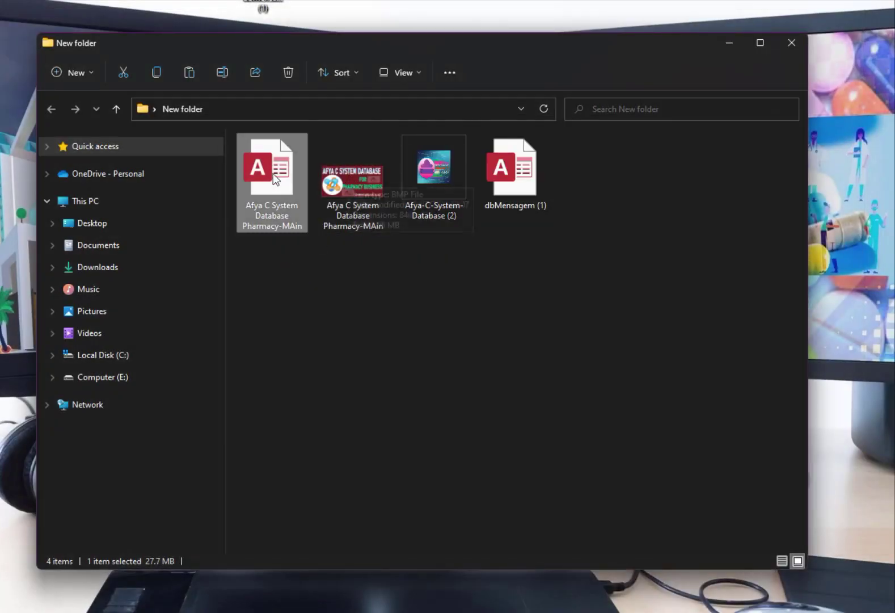
Step: Reopen and quit the Afya database, then open dbMensagem (1) in Access
{"action": "double_click", "coordinate": [269, 172]}
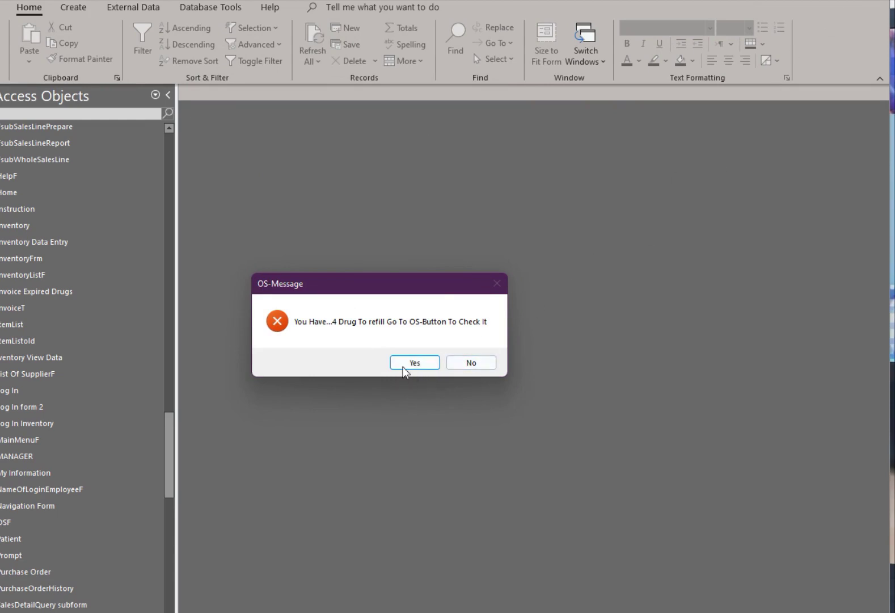
{"action": "left_click", "coordinate": [415, 363]}
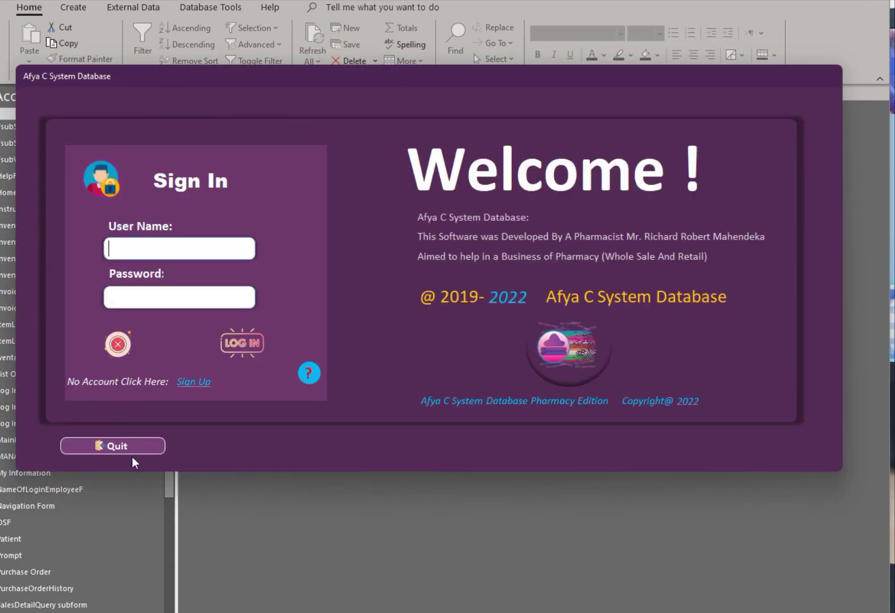
{"action": "left_click", "coordinate": [150, 444]}
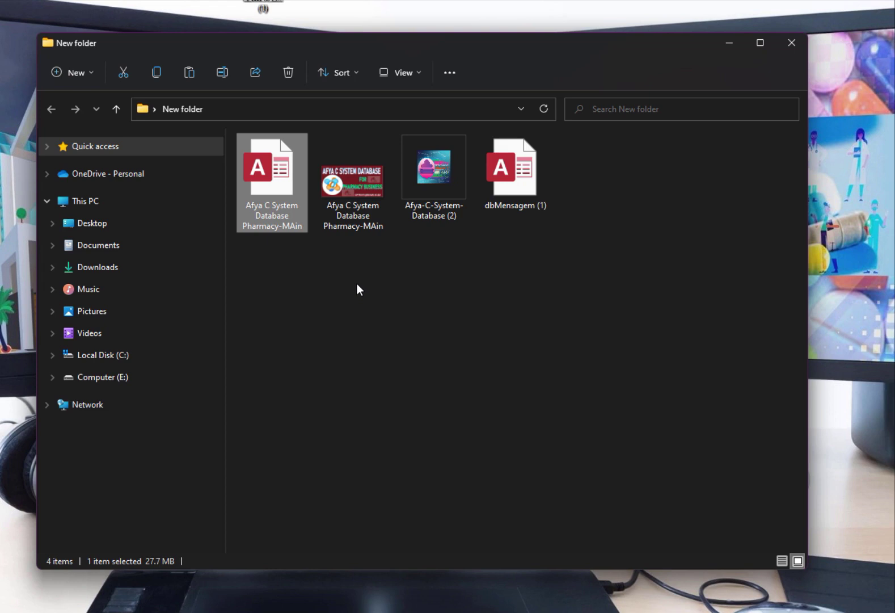
{"action": "mouse_move", "coordinate": [435, 177]}
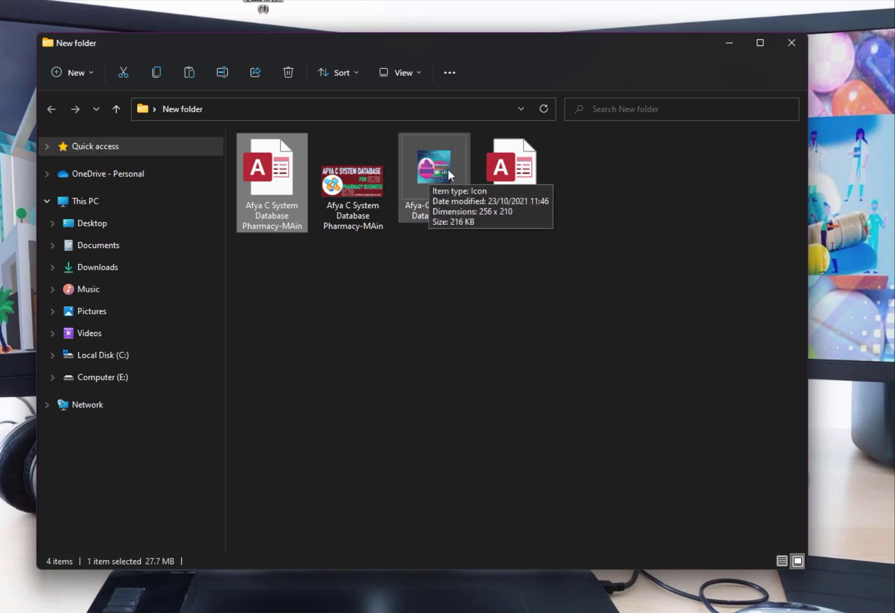
{"action": "double_click", "coordinate": [531, 173]}
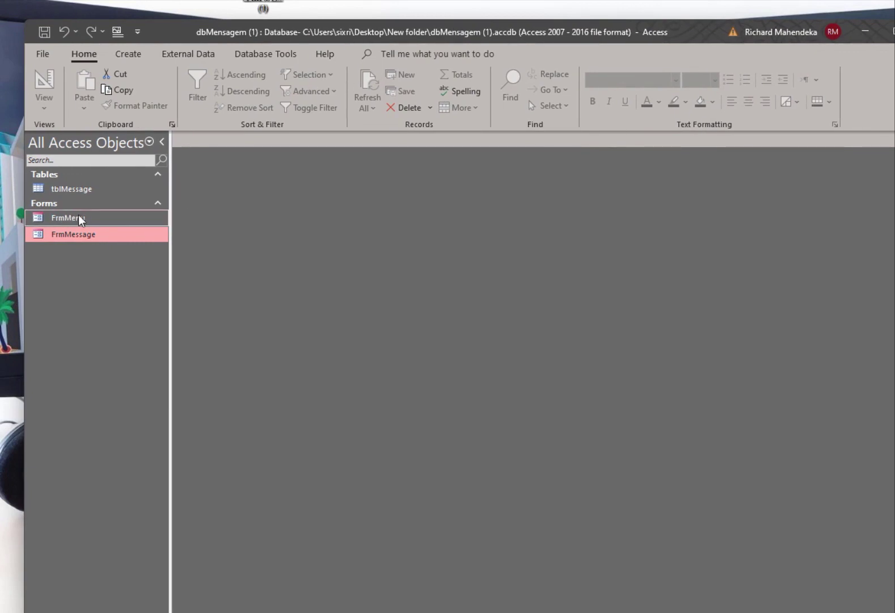
Step: Open the FrmMenu form, nudge it up and left, then close it
{"action": "double_click", "coordinate": [72, 219]}
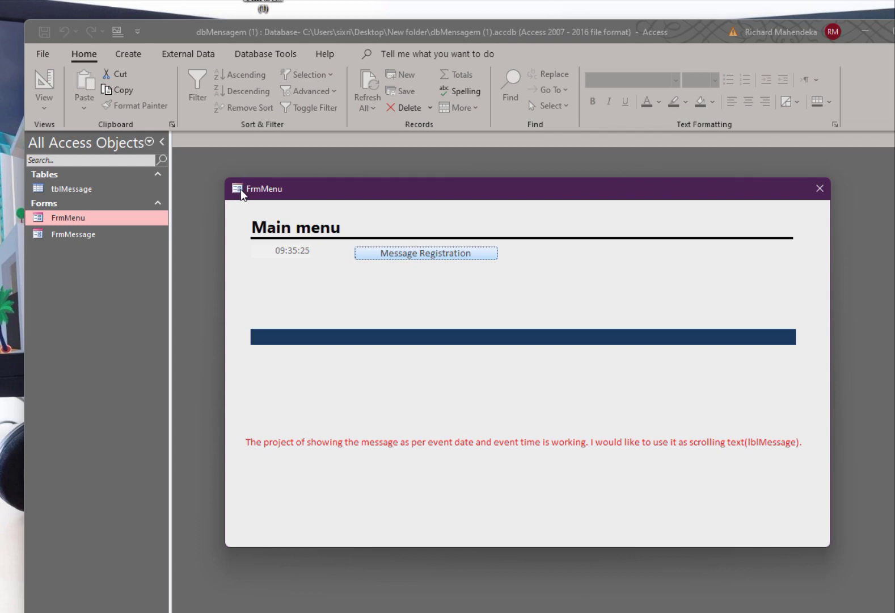
{"action": "left_click_drag", "start_coordinate": [363, 189], "coordinate": [329, 183]}
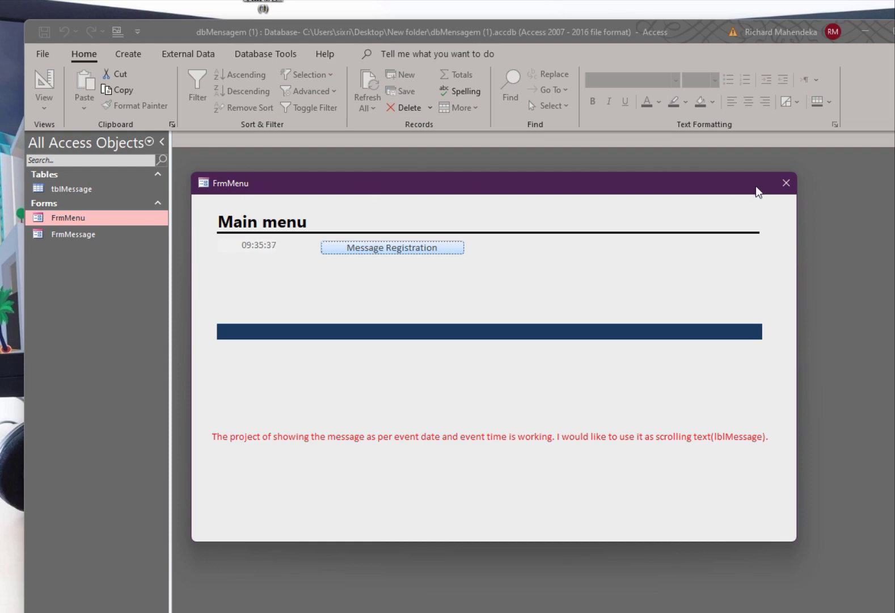
{"action": "left_click", "coordinate": [786, 184]}
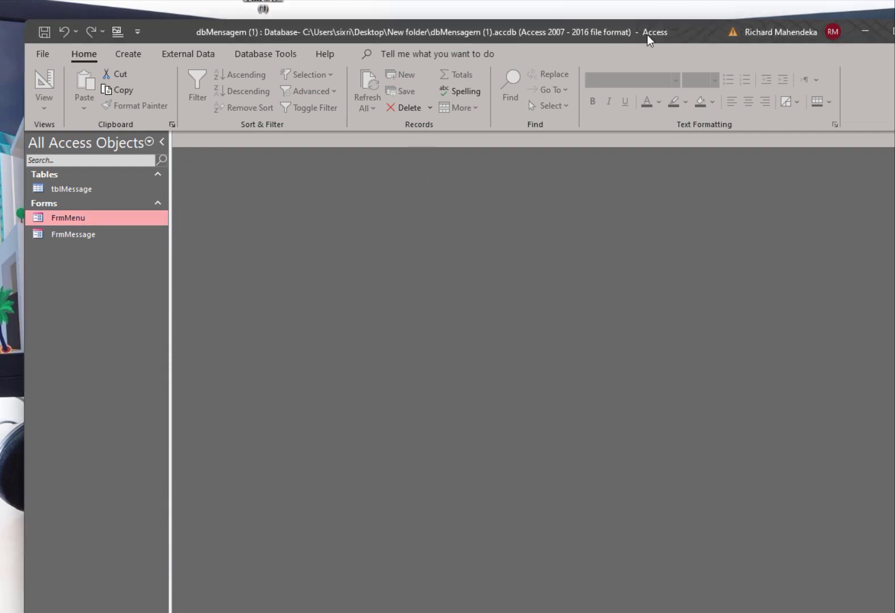
Step: Select the Afya-C-System-Database (2) icon file in the folder, then bring Access back to the front
{"action": "left_click_drag", "start_coordinate": [660, 32], "coordinate": [673, 256]}
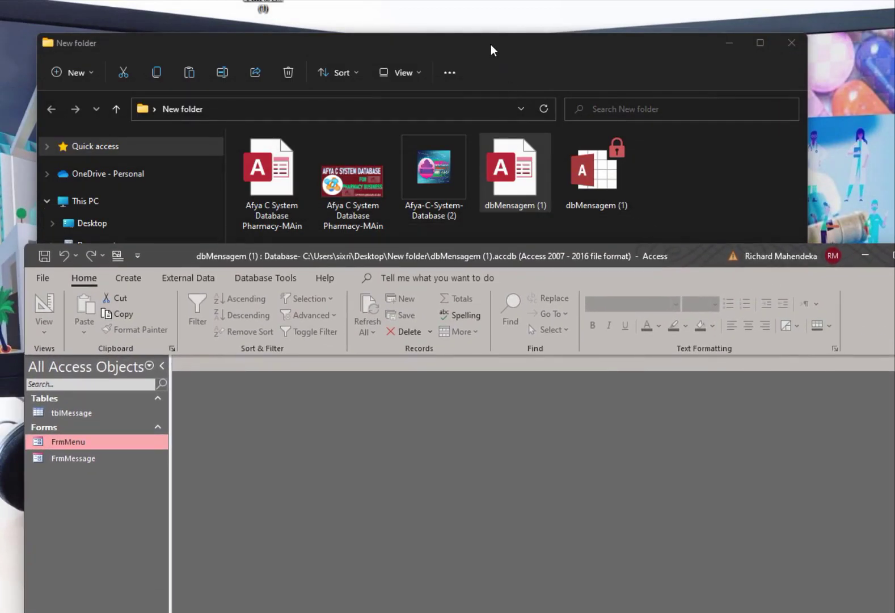
{"action": "left_click_drag", "start_coordinate": [491, 44], "coordinate": [511, 32]}
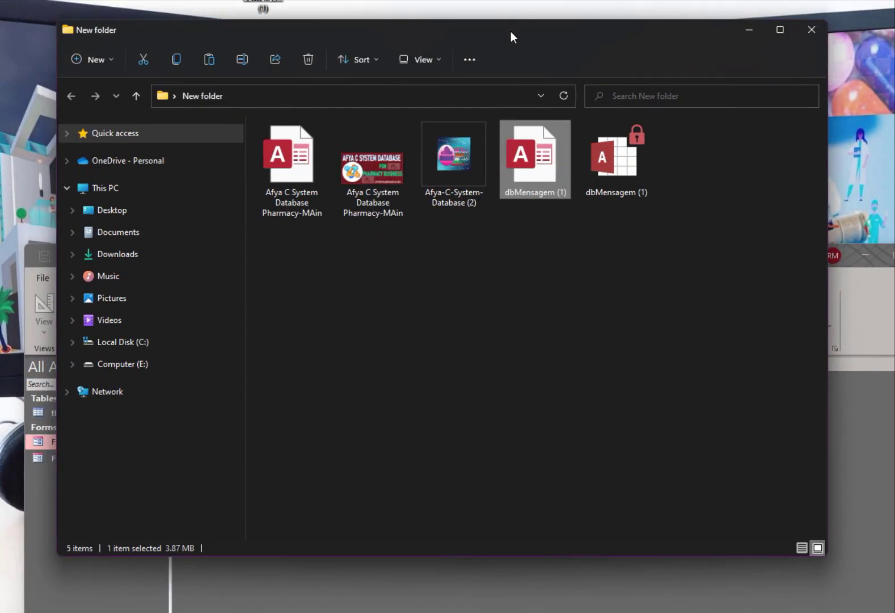
{"action": "left_click", "coordinate": [451, 159]}
{"action": "left_click", "coordinate": [845, 262]}
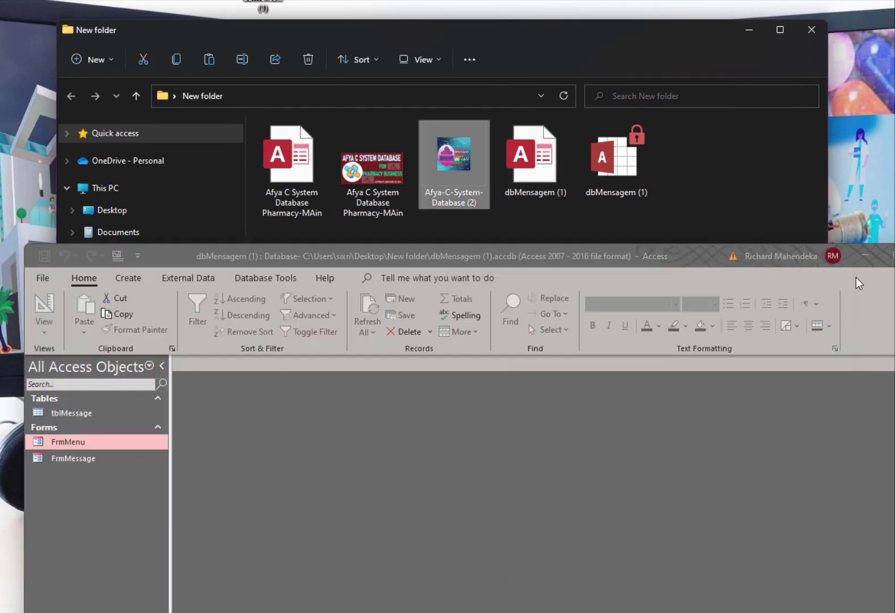
{"action": "left_click_drag", "start_coordinate": [669, 251], "coordinate": [658, 29]}
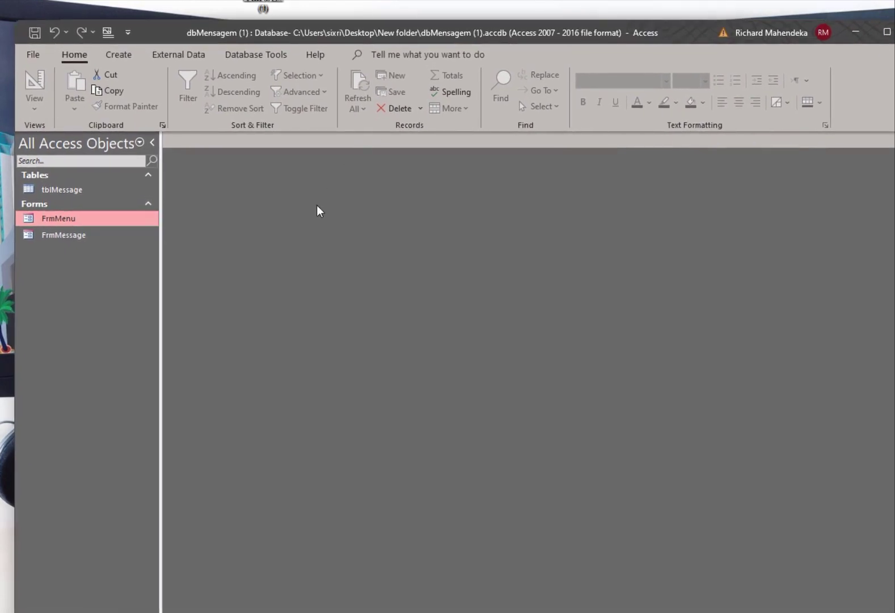
Step: From the File backstage, open Access Options on its General page
{"action": "left_click", "coordinate": [31, 54]}
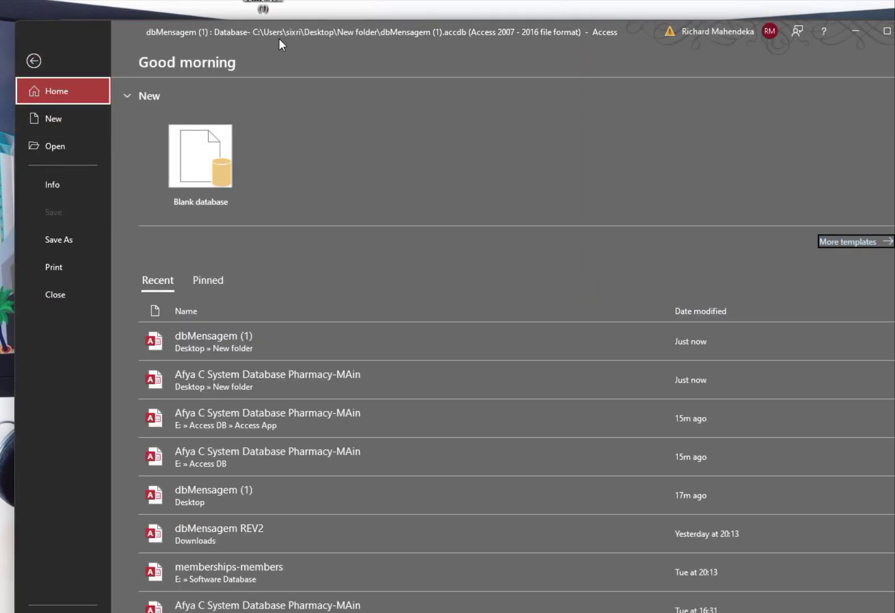
{"action": "left_click_drag", "start_coordinate": [282, 35], "coordinate": [329, 0]}
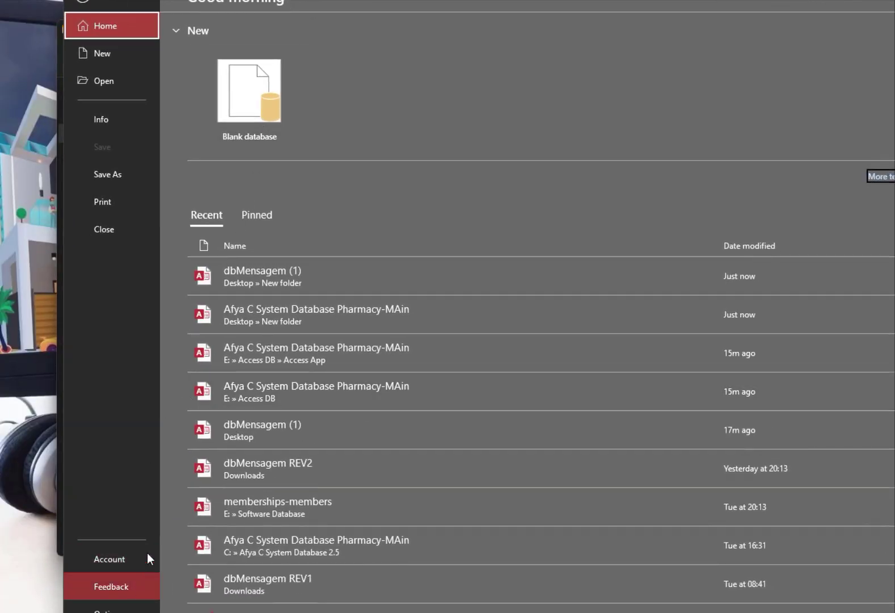
{"action": "scroll", "coordinate": [773, 244], "scroll_direction": "down", "scroll_amount": 1}
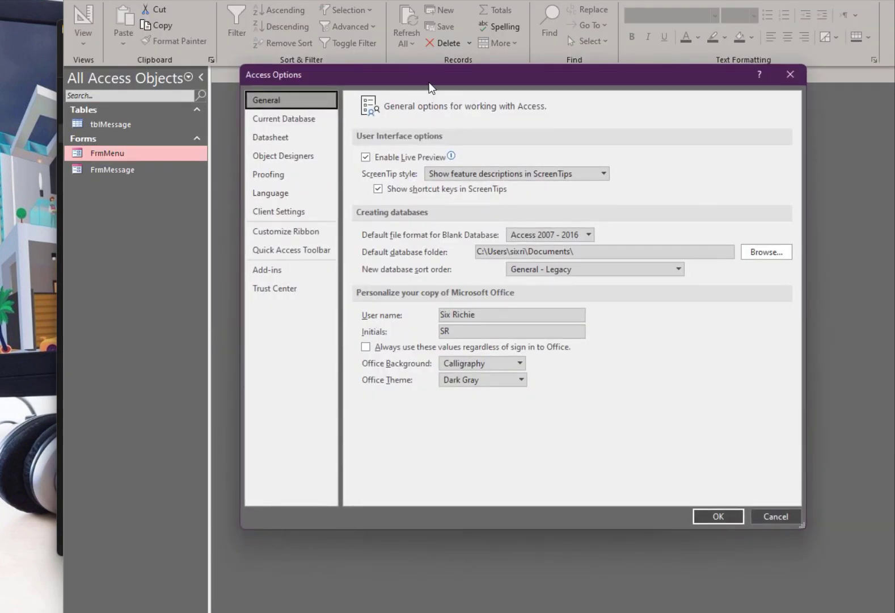
{"action": "left_click_drag", "start_coordinate": [417, 82], "coordinate": [424, 104]}
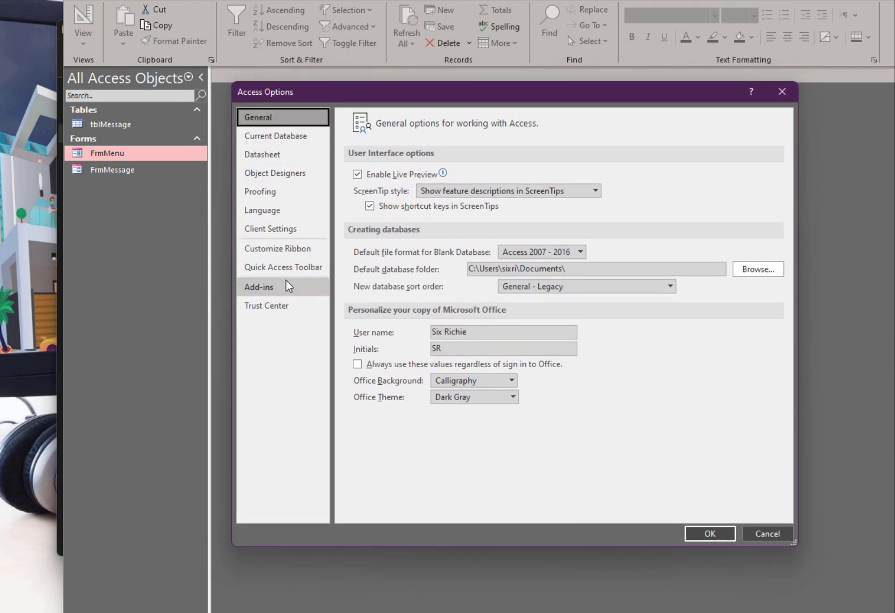
Step: On the Current Database page, browse for an Application Icon file
{"action": "left_click", "coordinate": [277, 137]}
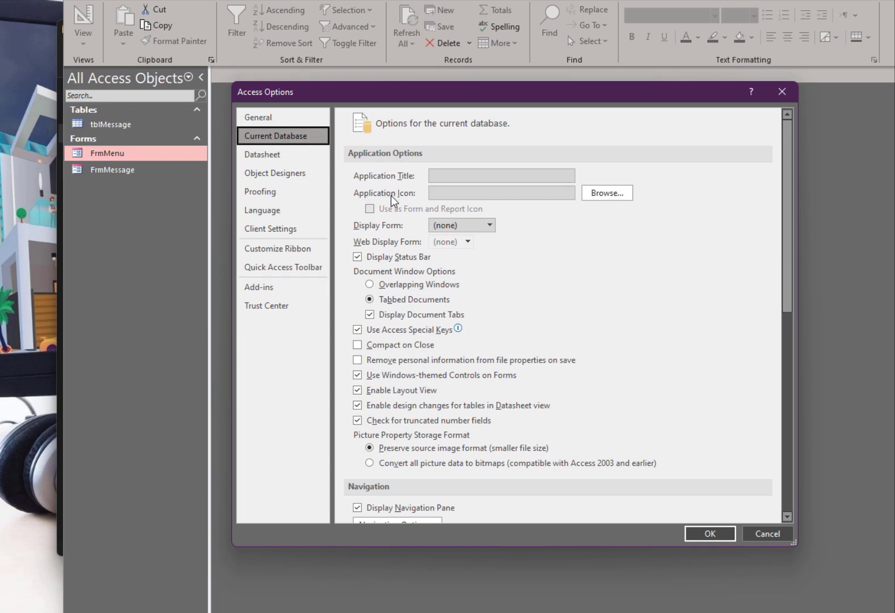
{"action": "left_click", "coordinate": [475, 194]}
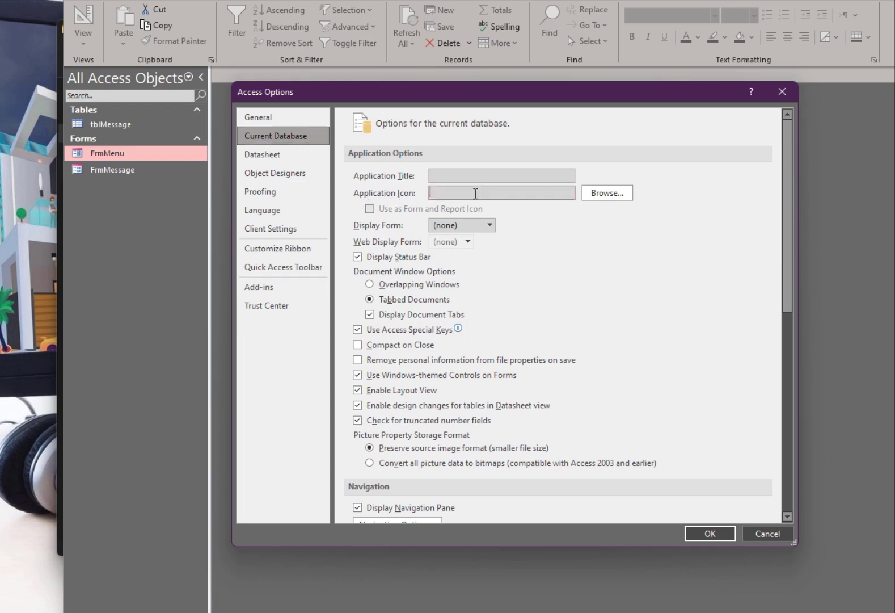
{"action": "left_click", "coordinate": [608, 194]}
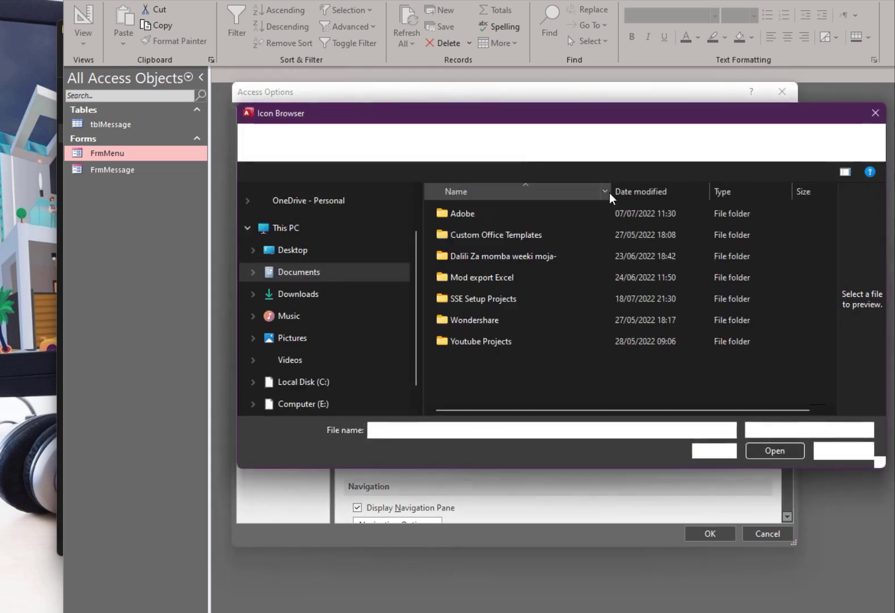
Step: Choose Afya-C-System-Database (2) from Desktop > New folder as the application icon
{"action": "left_click_drag", "start_coordinate": [539, 118], "coordinate": [473, 112]}
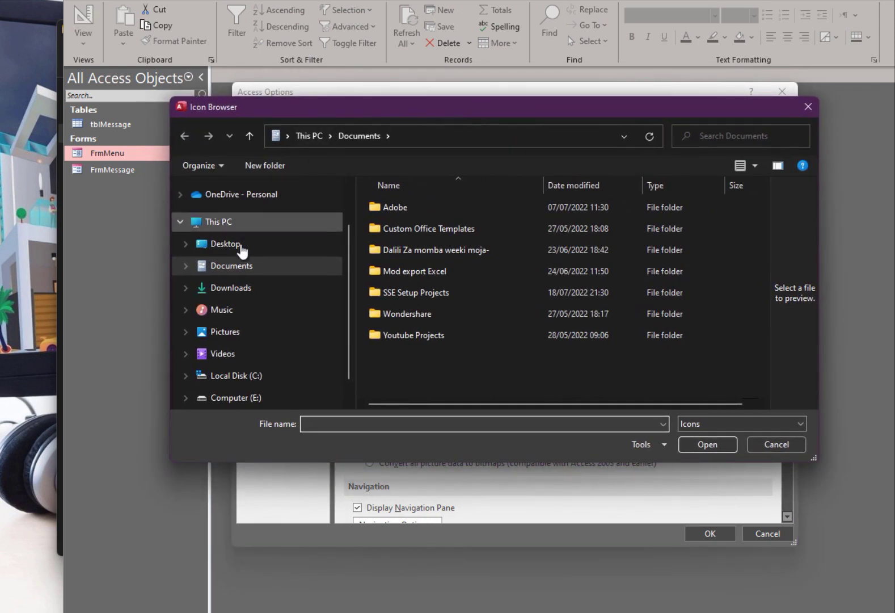
{"action": "left_click", "coordinate": [239, 246]}
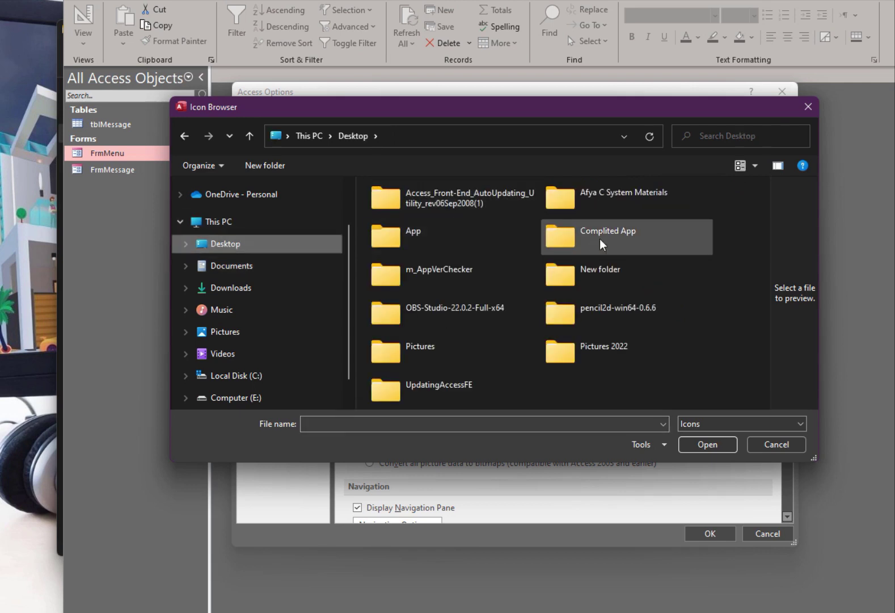
{"action": "double_click", "coordinate": [617, 279]}
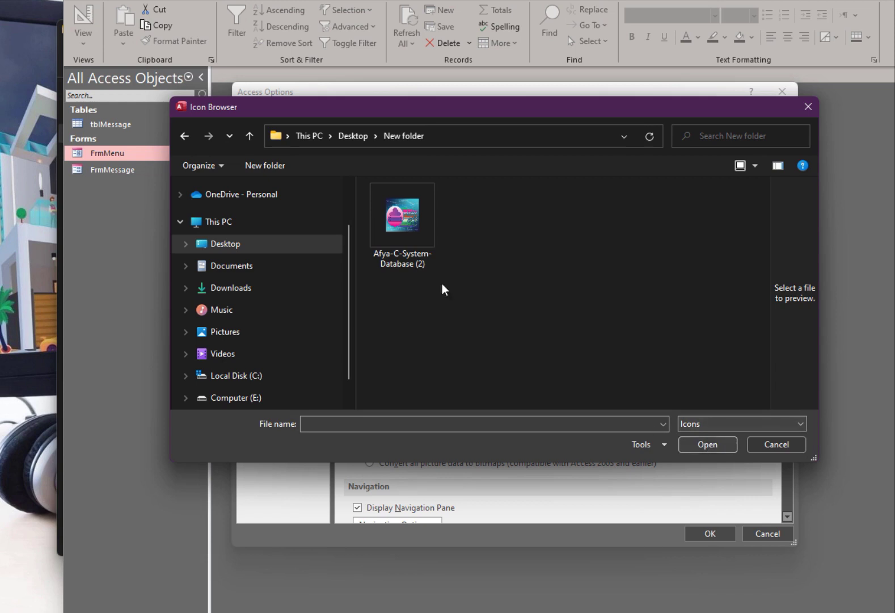
{"action": "left_click", "coordinate": [413, 225]}
{"action": "left_click", "coordinate": [707, 445]}
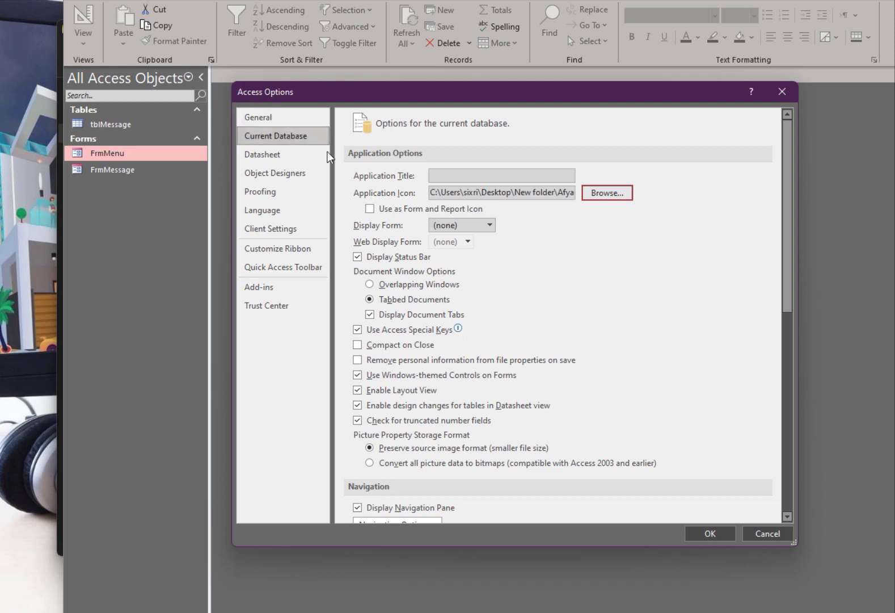
Step: Enable Use as Form and Report Icon, apply the options, and close Access
{"action": "left_click", "coordinate": [371, 208]}
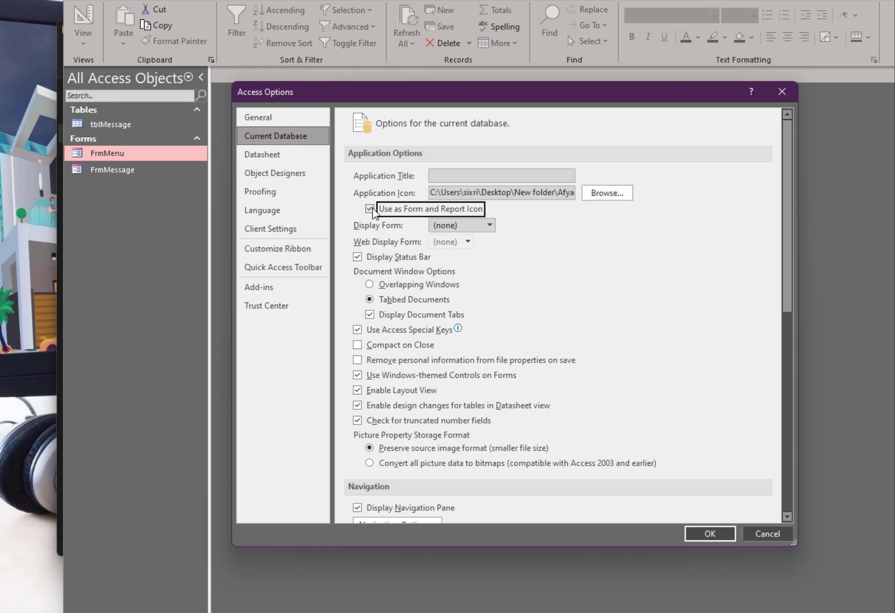
{"action": "left_click", "coordinate": [702, 533]}
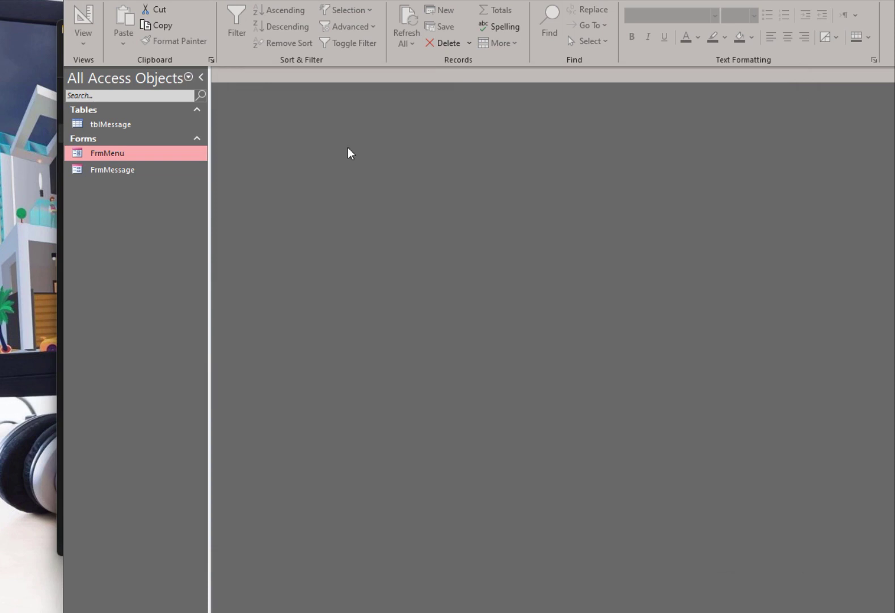
{"action": "key", "text": "alt+F4"}
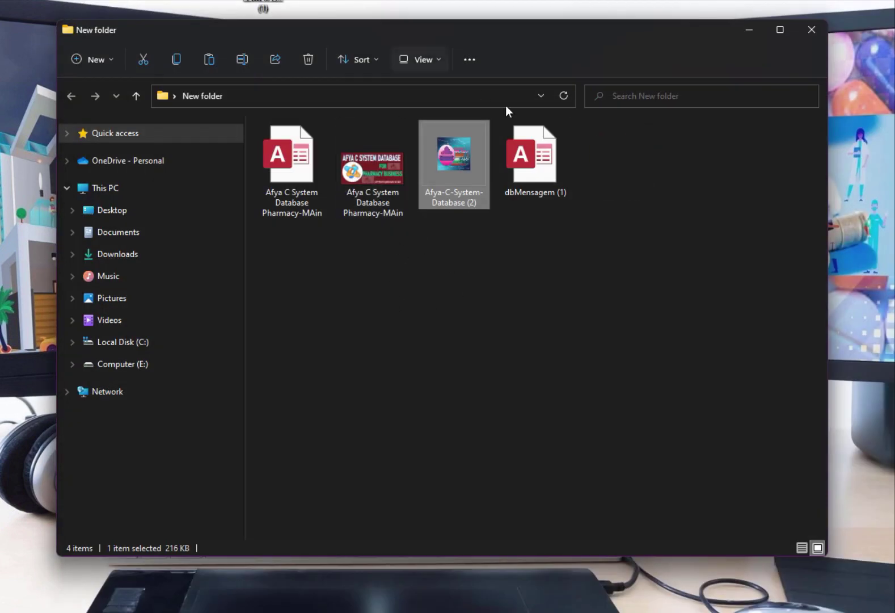
Step: Reopen dbMensagem (1) and open FrmMenu, now showing the Afya icon
{"action": "double_click", "coordinate": [531, 152]}
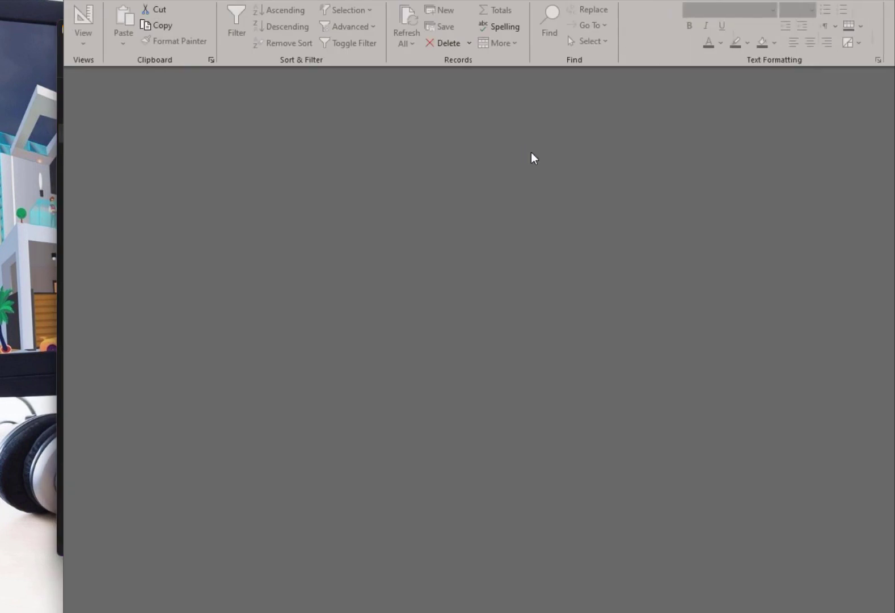
{"action": "double_click", "coordinate": [119, 156]}
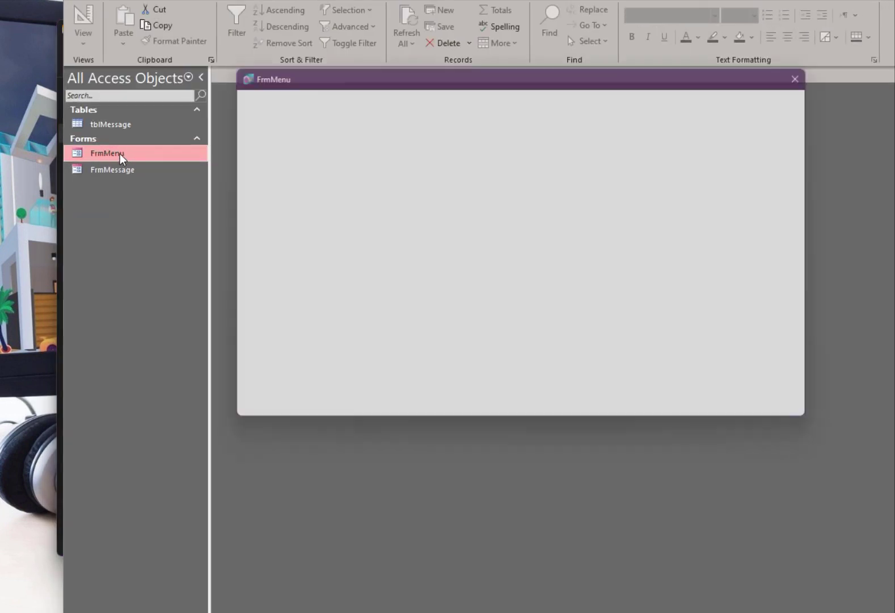
{"action": "left_click_drag", "start_coordinate": [323, 76], "coordinate": [388, 184]}
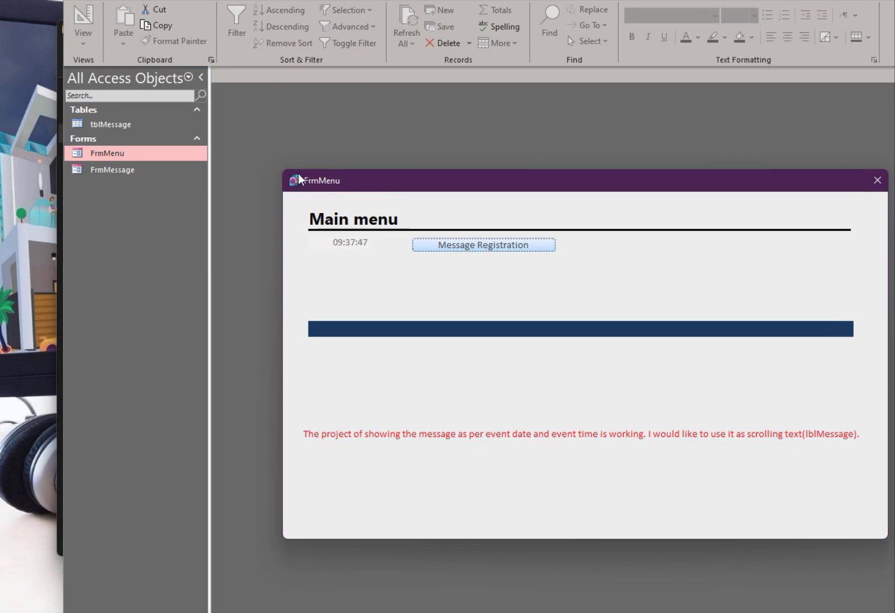
{"action": "left_click_drag", "start_coordinate": [456, 186], "coordinate": [416, 159]}
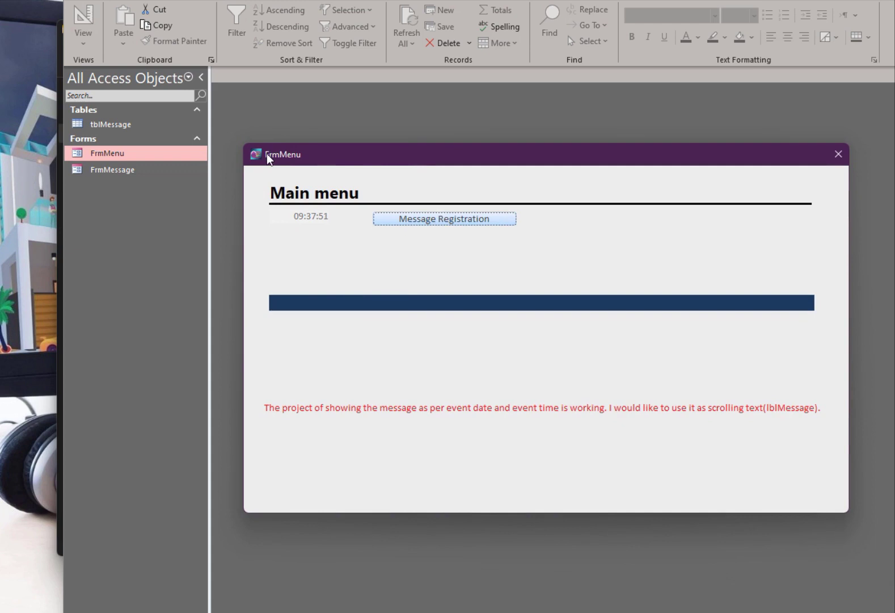